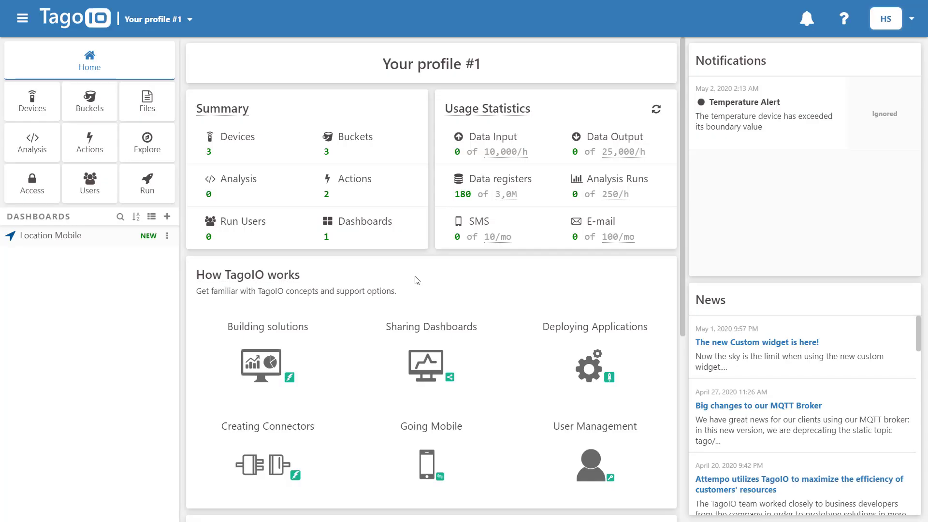
- Open the Location Mobile dashboard in TagoIO
click(84, 238)
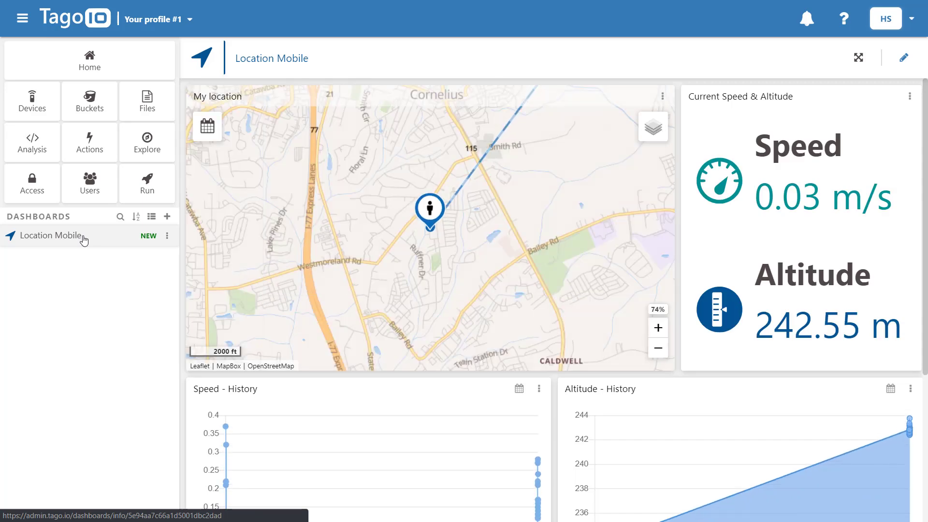
- Save and deploy the testApp Run configuration
click(140, 193)
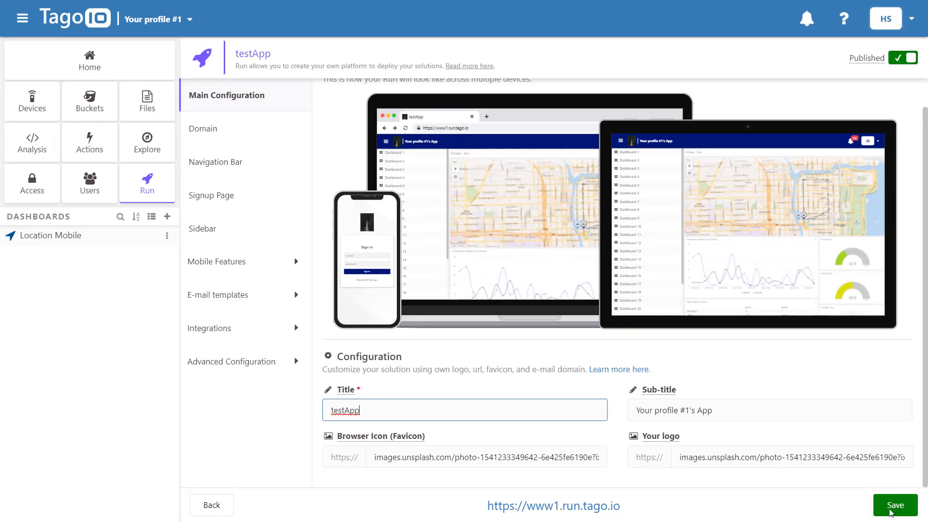
click(895, 505)
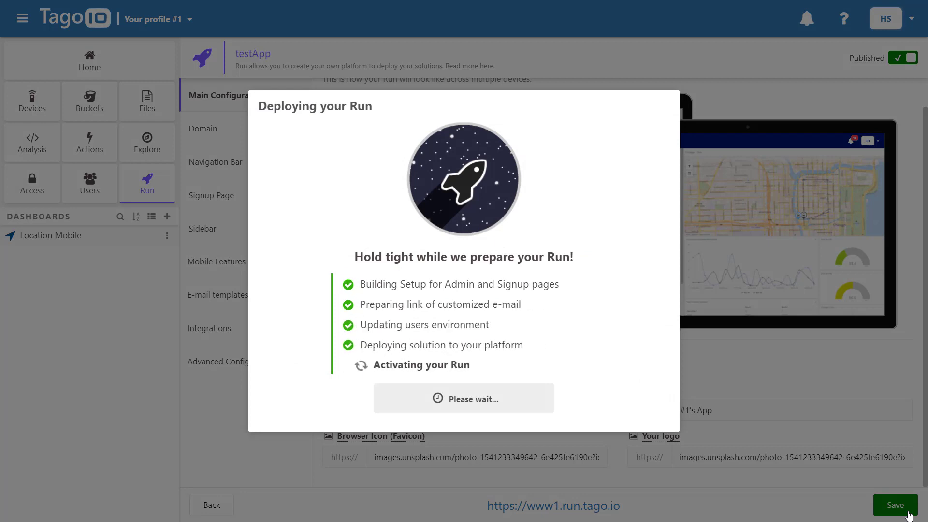
click(456, 399)
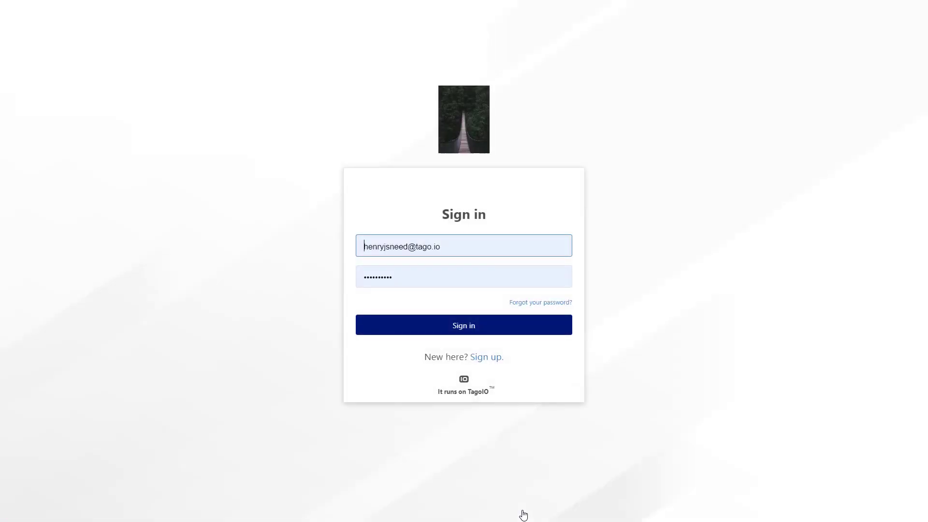
- Try signing in to the deployed Run, dismiss the access-denied alert, and exit full screen
click(447, 327)
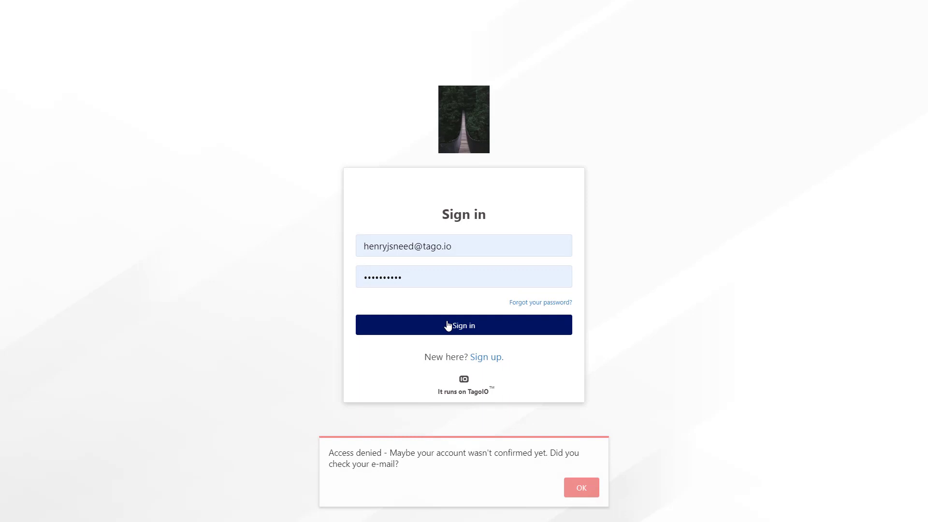
click(579, 480)
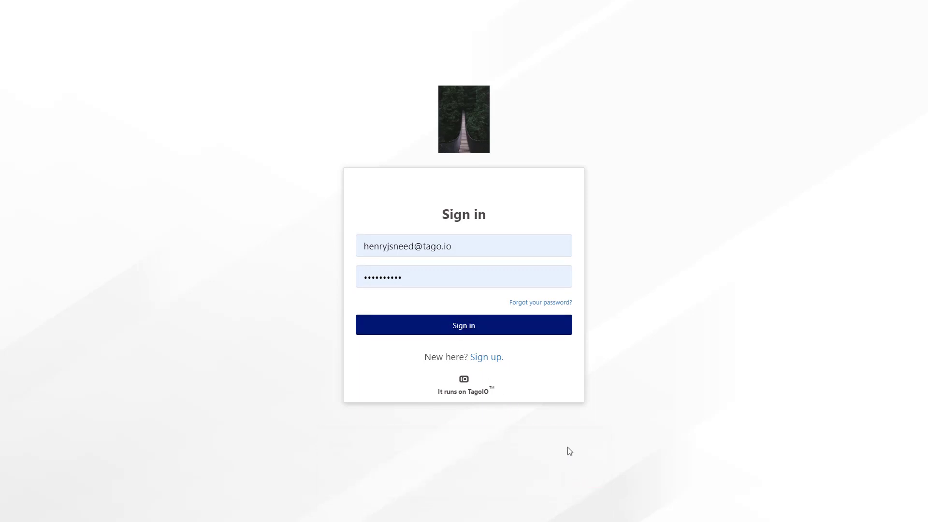
click(463, 42)
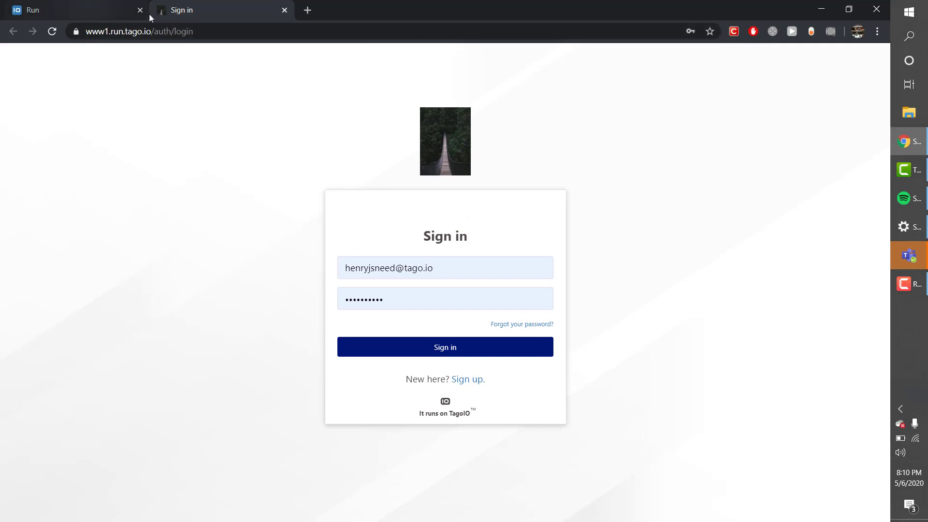
- Create Run user ExampleUser with an e-mail address and a password
click(83, 9)
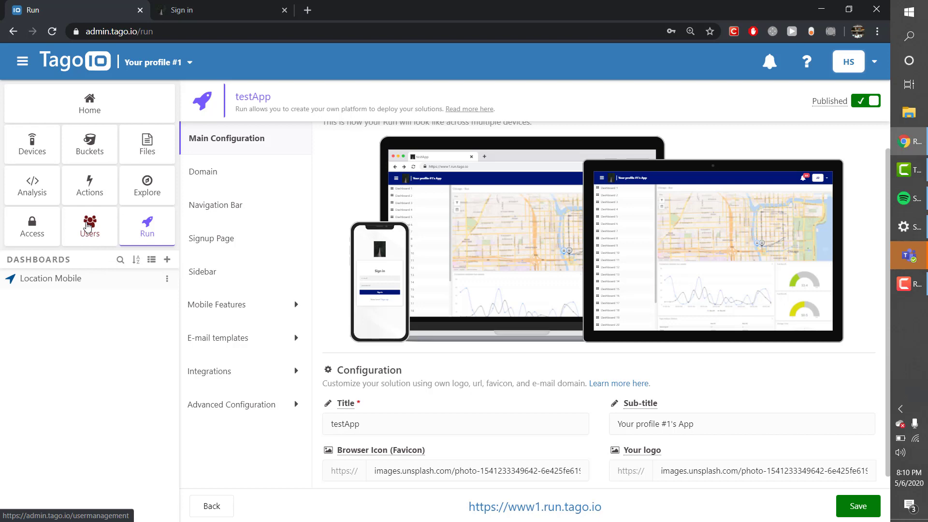
click(88, 225)
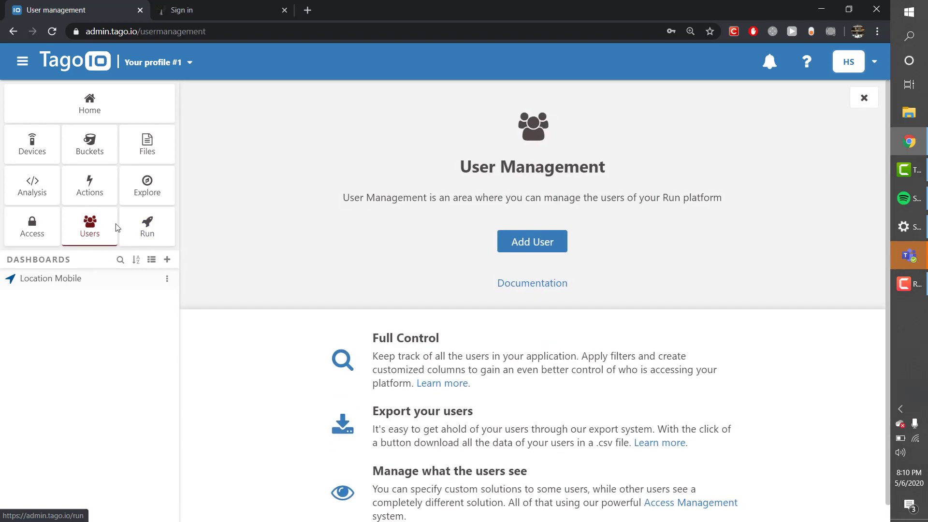
click(515, 247)
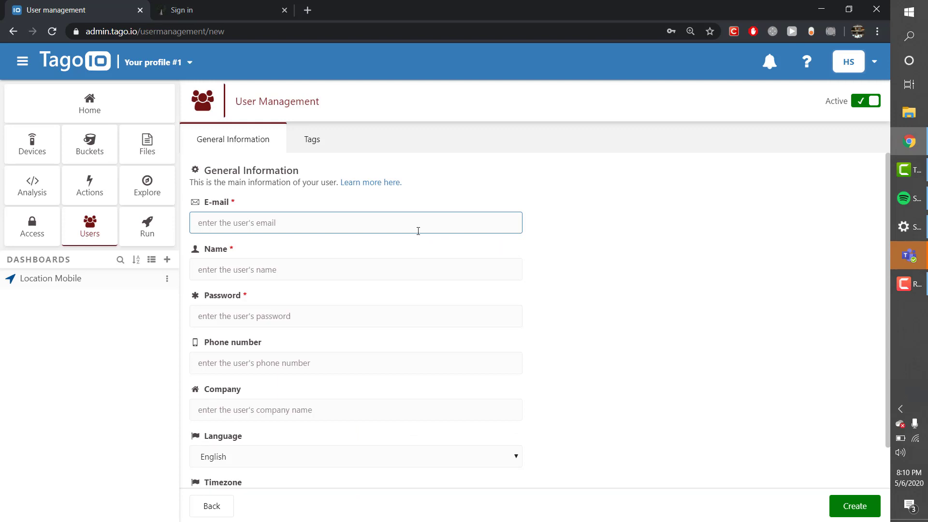
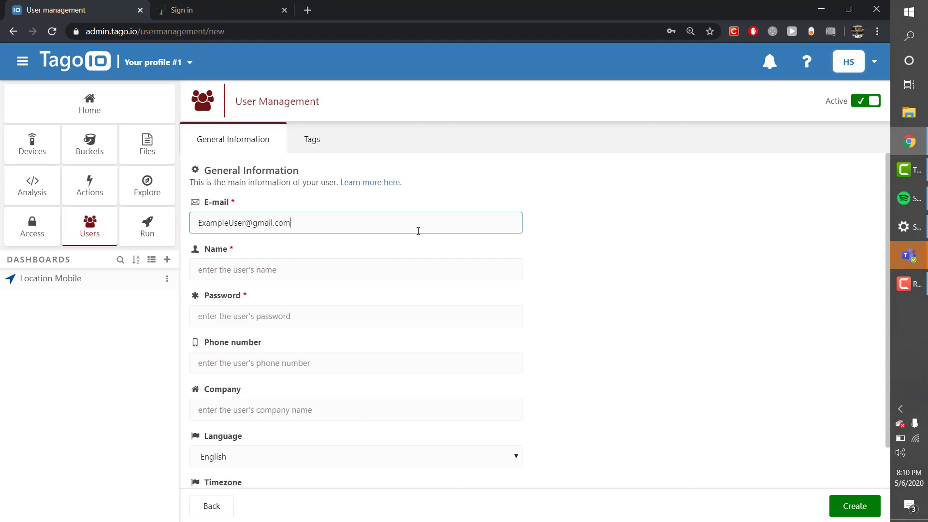
click(225, 266)
text(E)
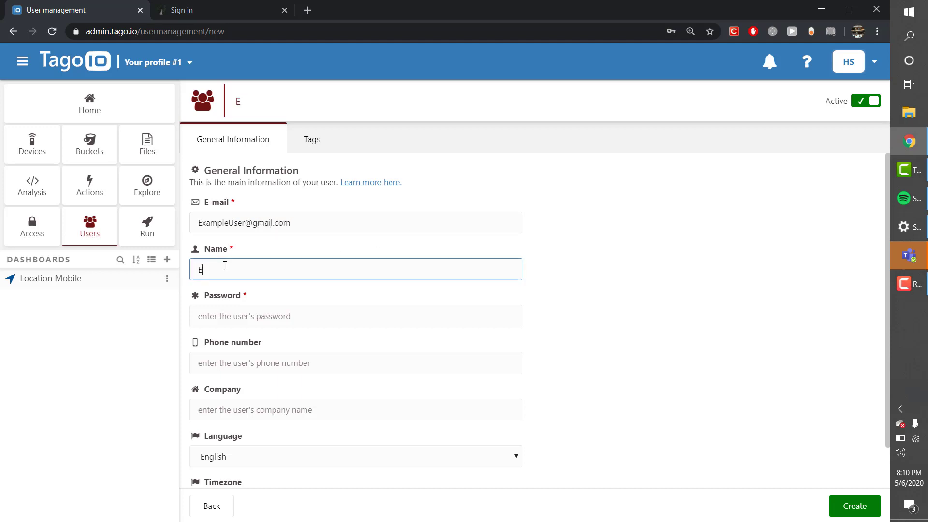
text(xampleUser)
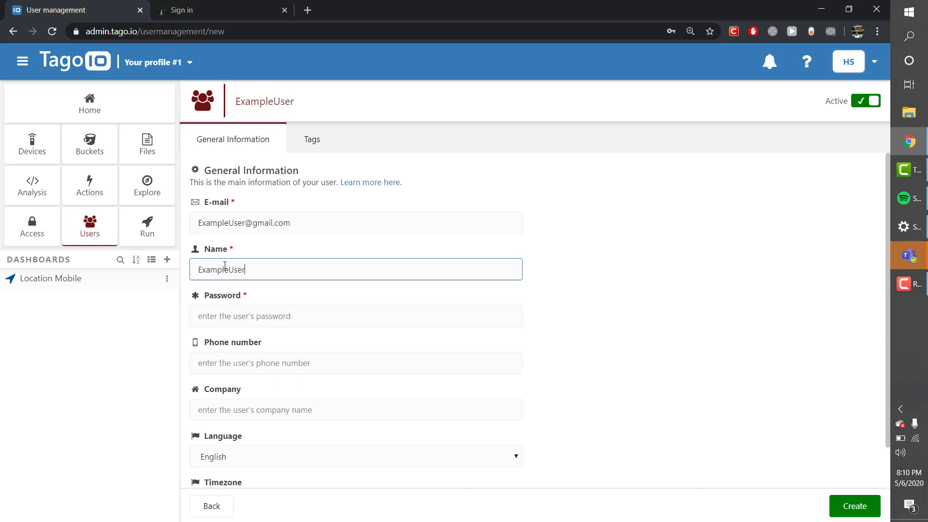
double_click(225, 266)
click(227, 314)
text(12)
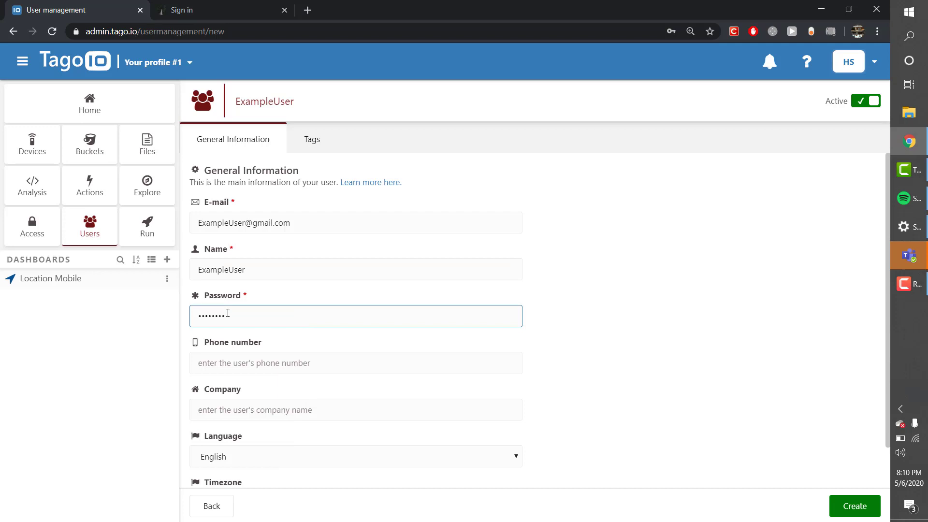
click(853, 508)
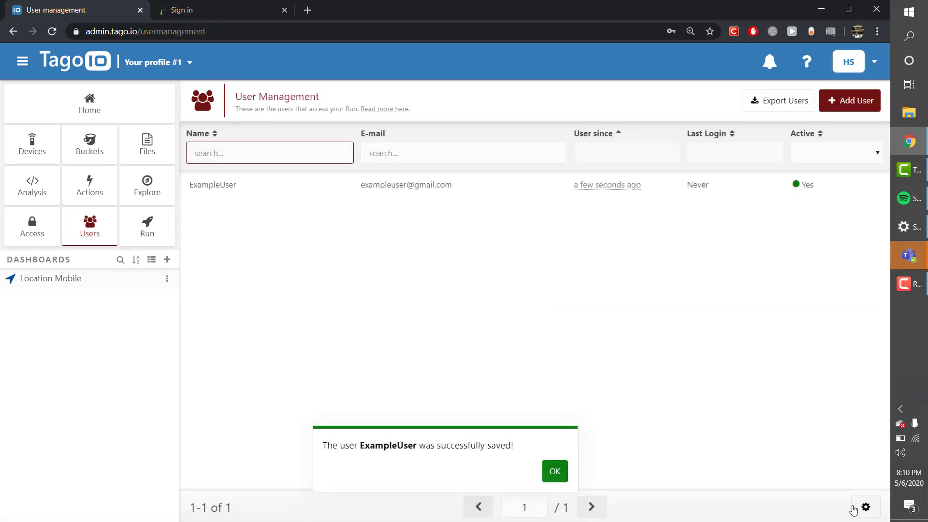
click(551, 476)
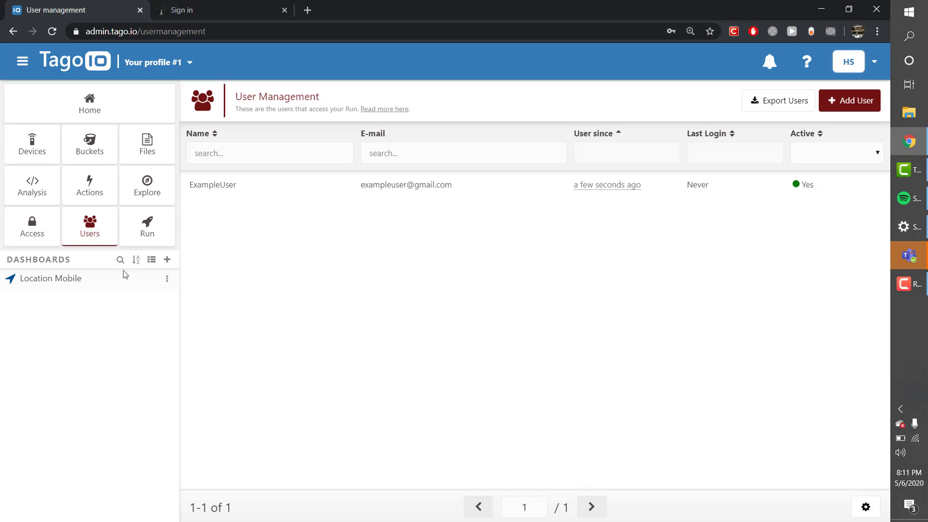
- Start a new access policy named 'Example Policy' targeting ExampleUser by ID
click(30, 231)
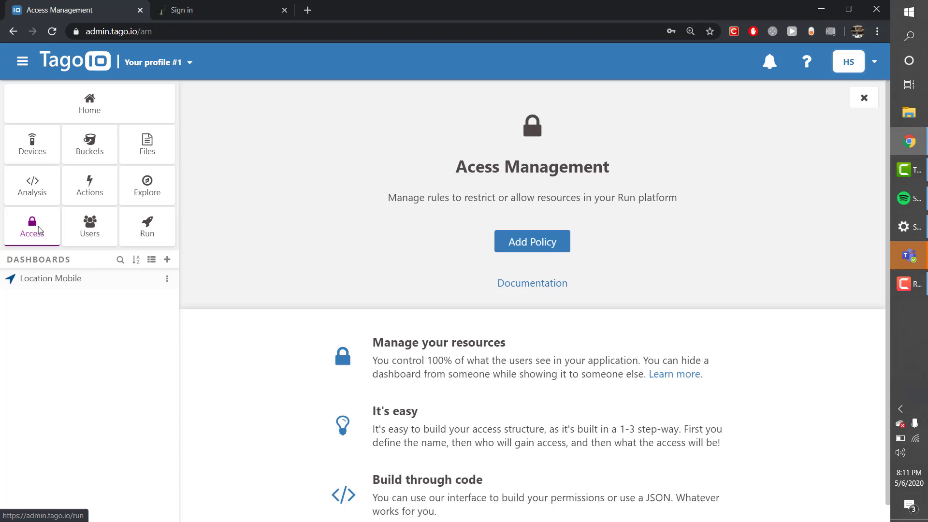
click(545, 242)
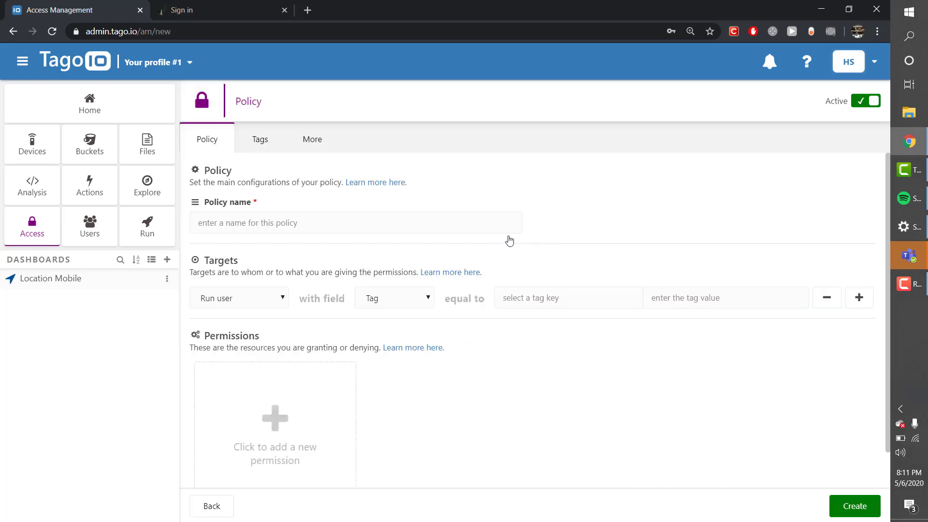
click(383, 215)
text(Examp)
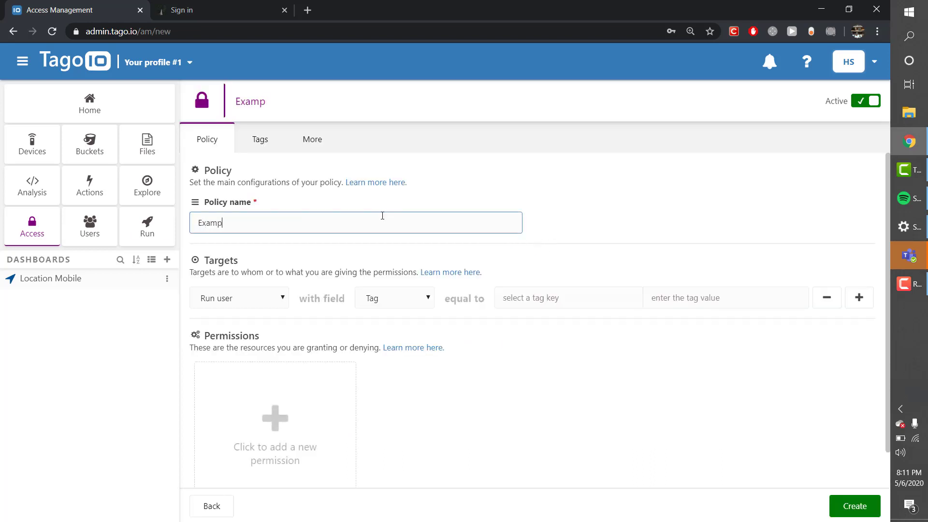
text(le Policy)
click(376, 298)
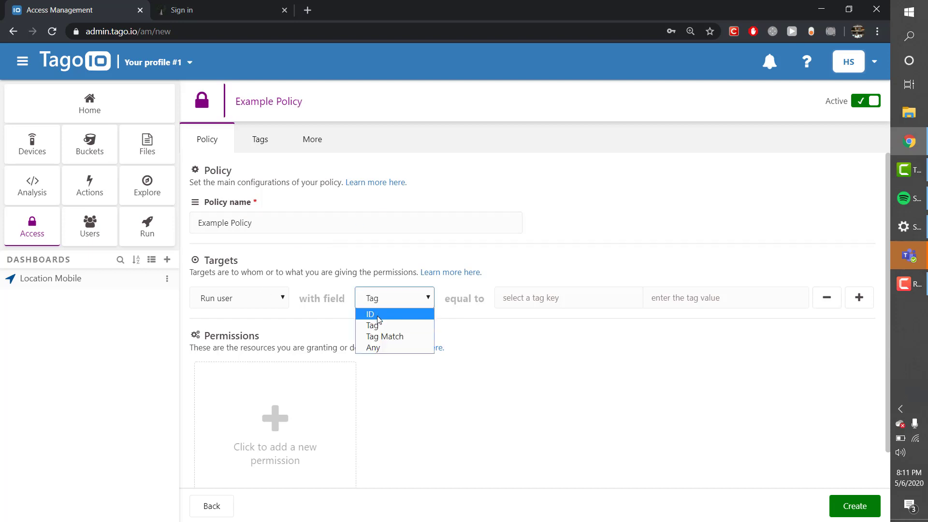
click(378, 315)
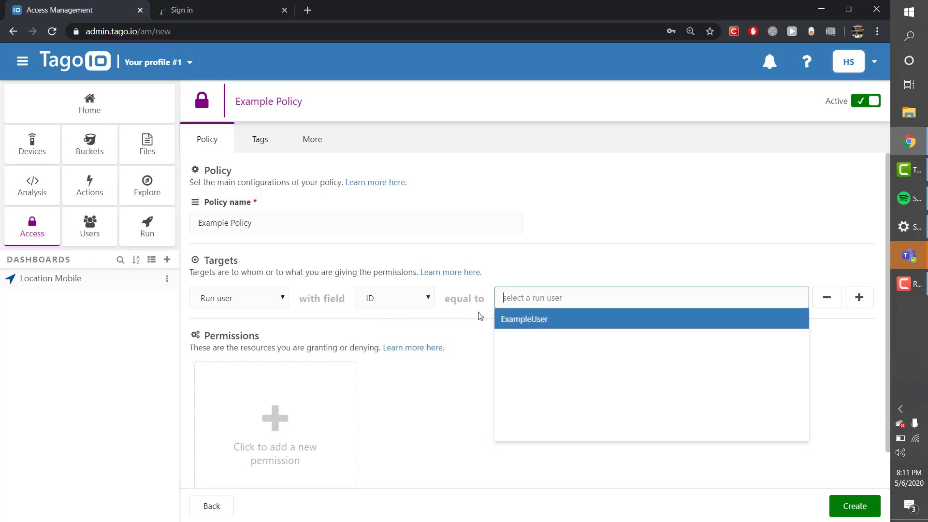
click(543, 320)
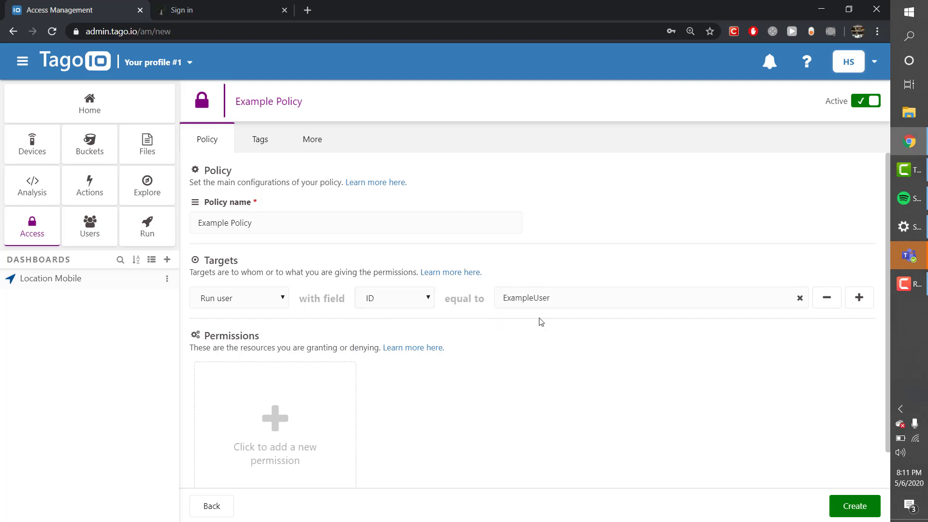
- Grant permission to the Location Mobile dashboard by ID, then create and apply the policy
click(271, 418)
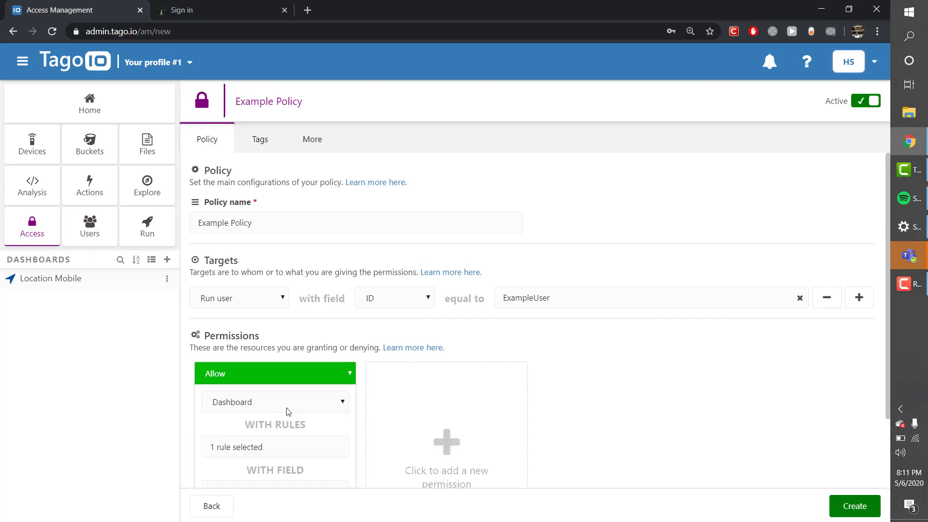
scroll(287, 412, down, 1)
scroll(287, 411, down, 2)
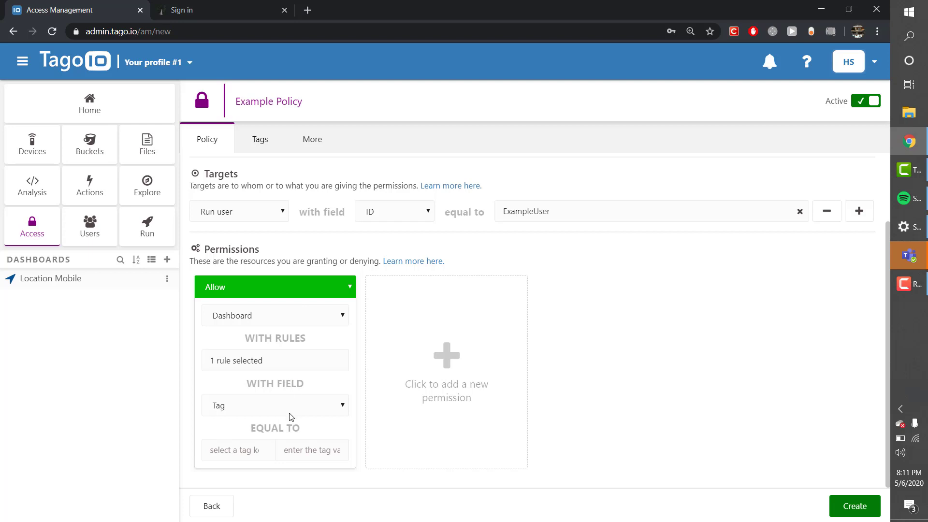
click(291, 416)
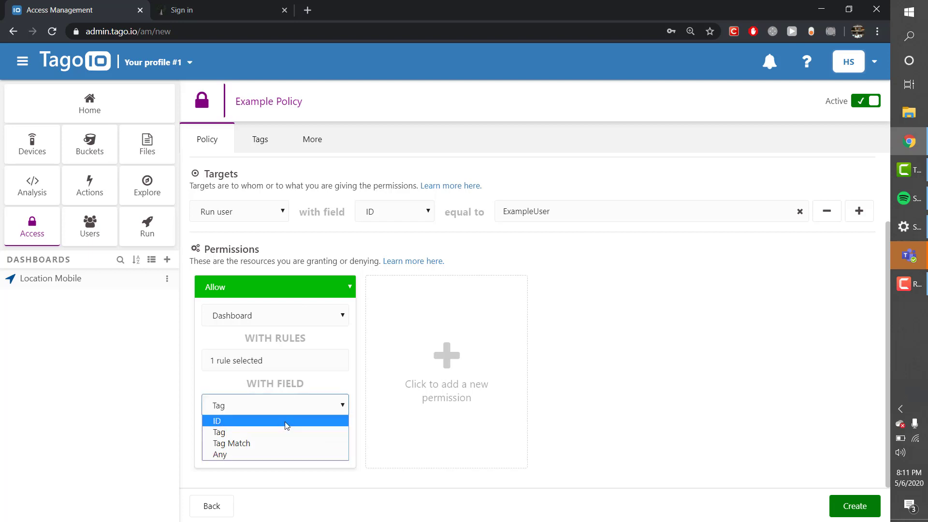
click(288, 420)
click(240, 449)
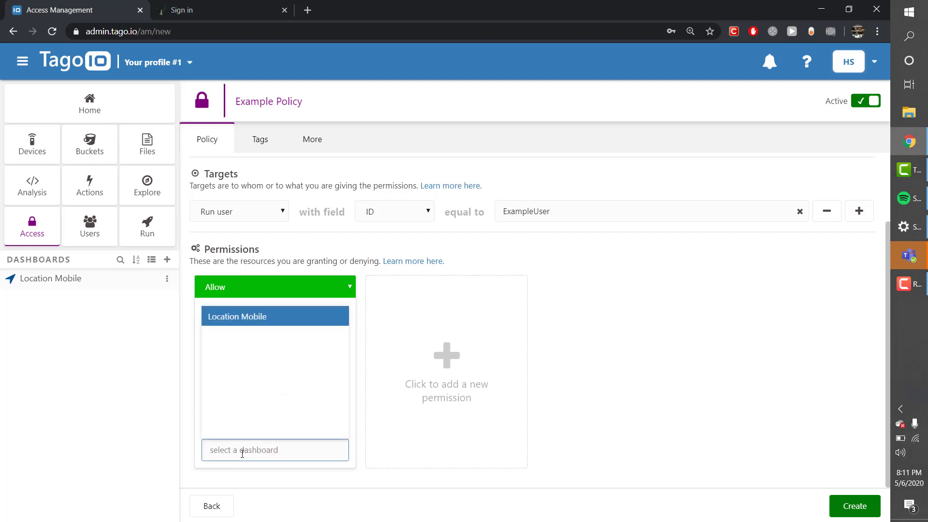
click(242, 323)
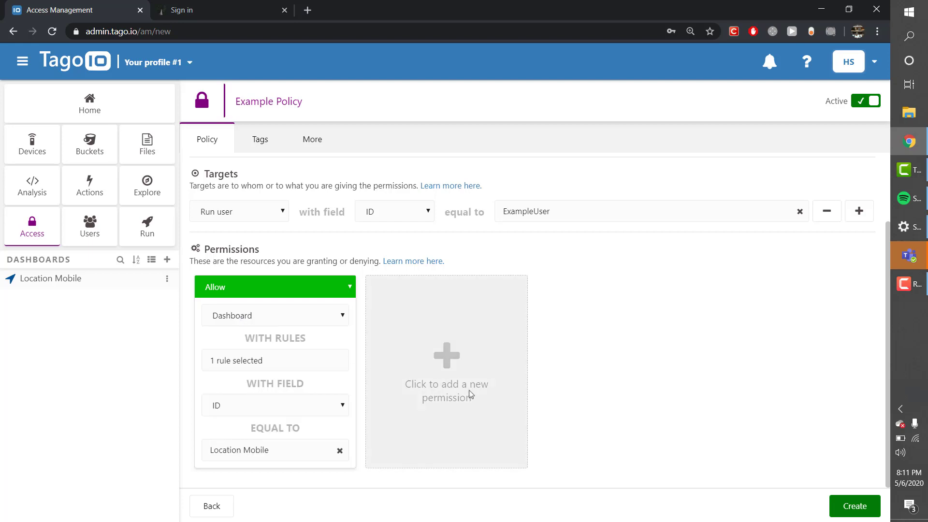
click(849, 509)
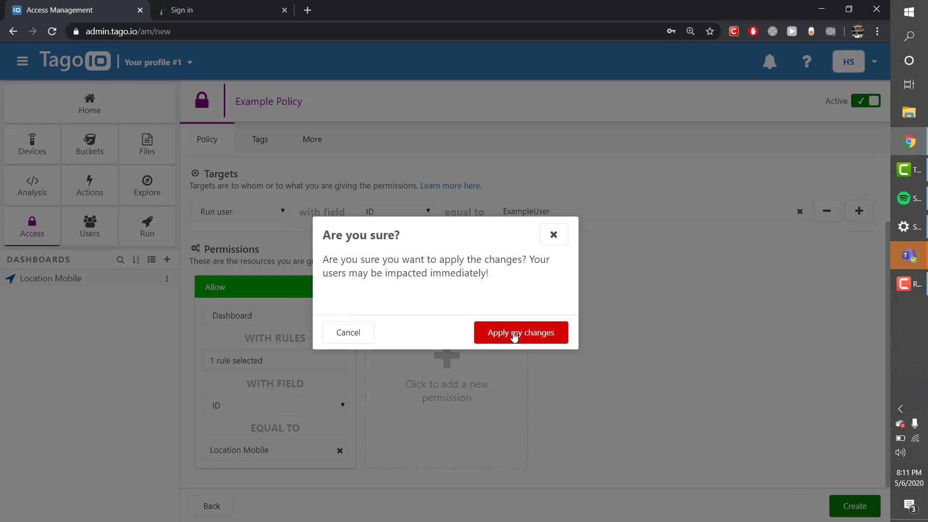
click(514, 334)
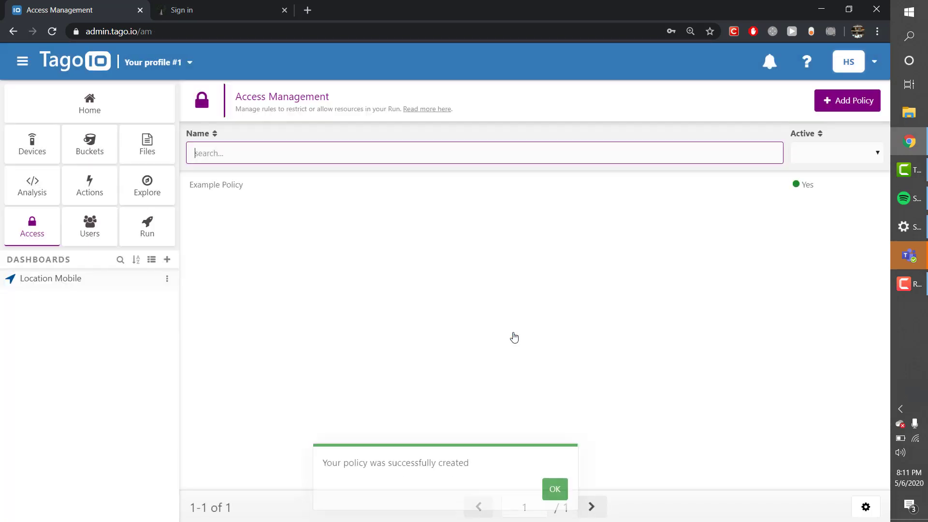
click(556, 464)
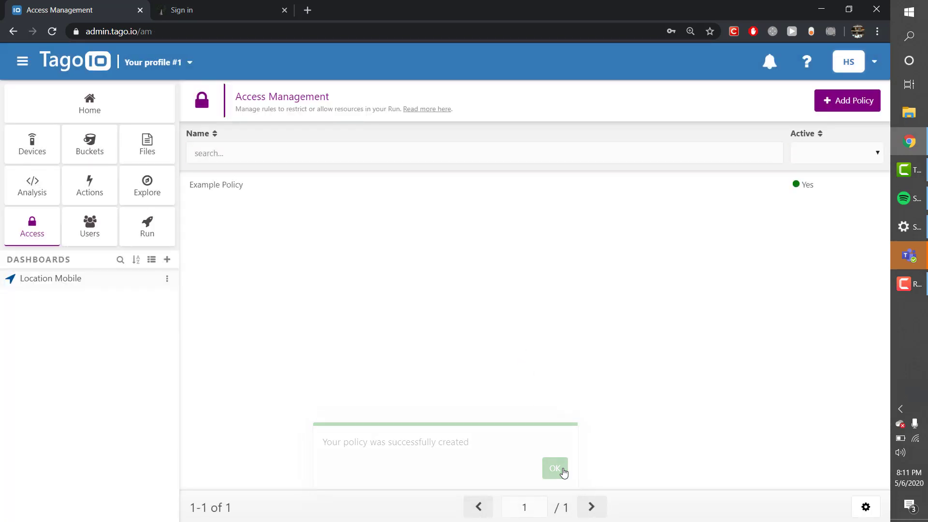
- Sign in to the Run with ExampleUser's e-mail and password
click(195, 10)
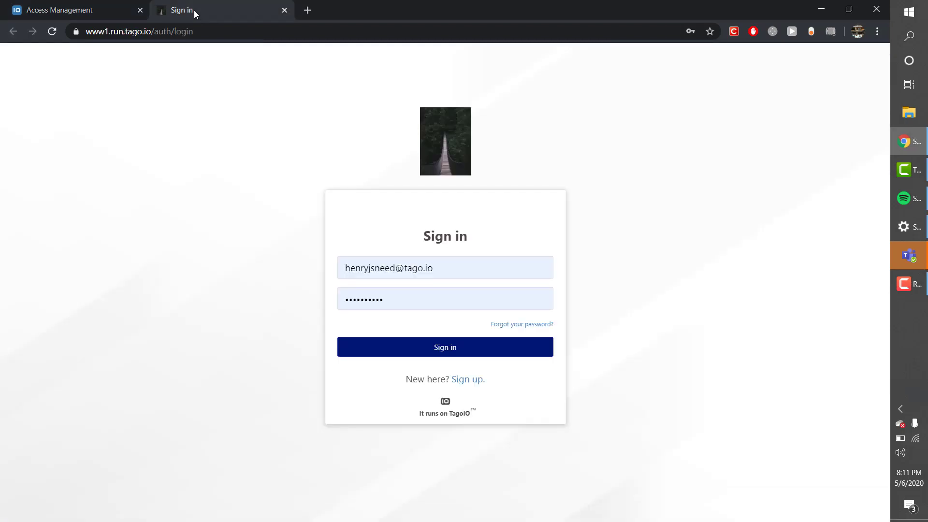
triple_click(445, 273)
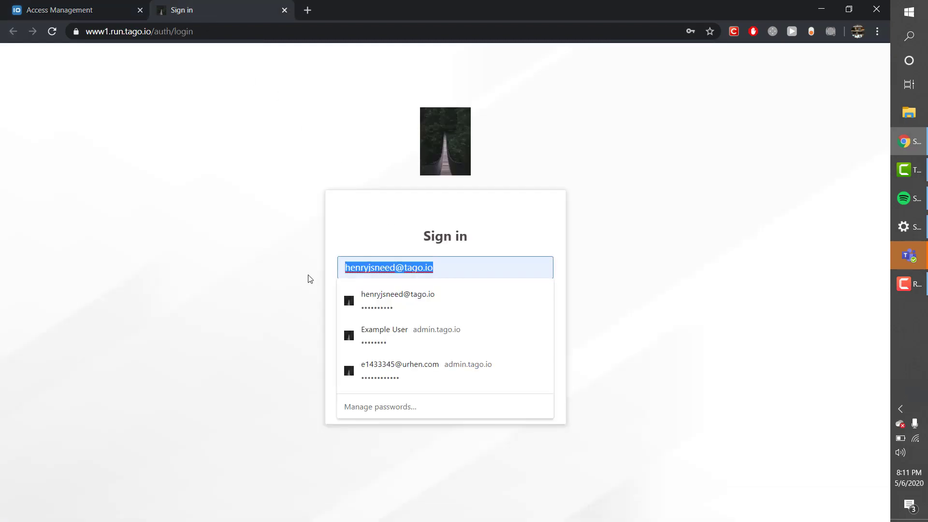
key(BackSpace)
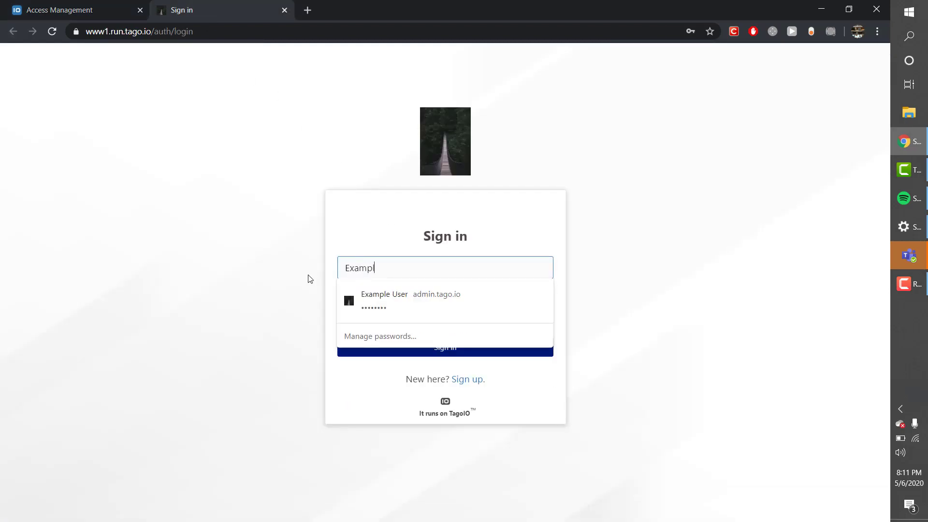
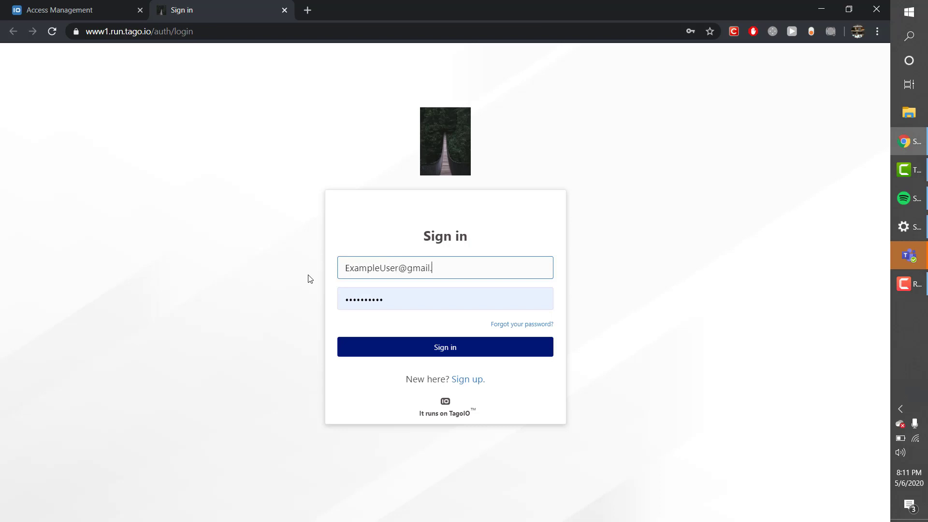
click(414, 303)
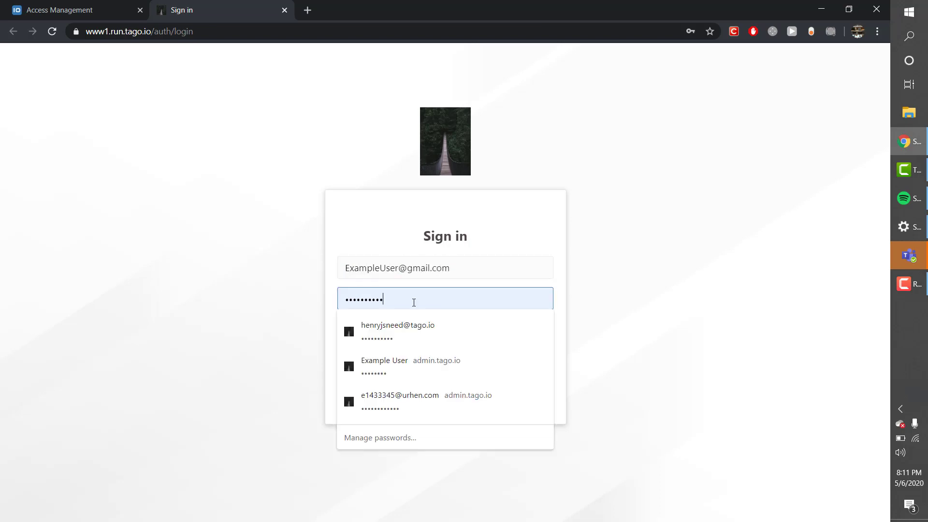
double_click(413, 303)
key(BackSpace)
text(•)
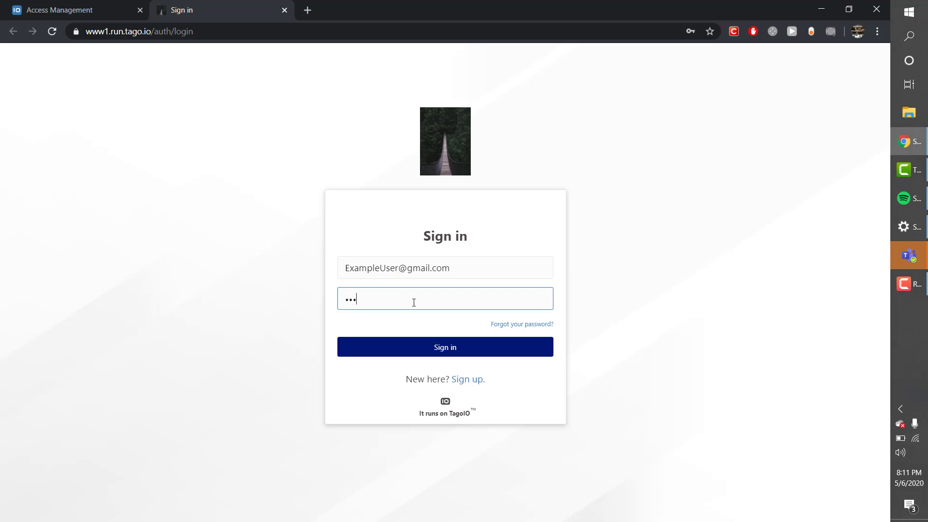
click(423, 348)
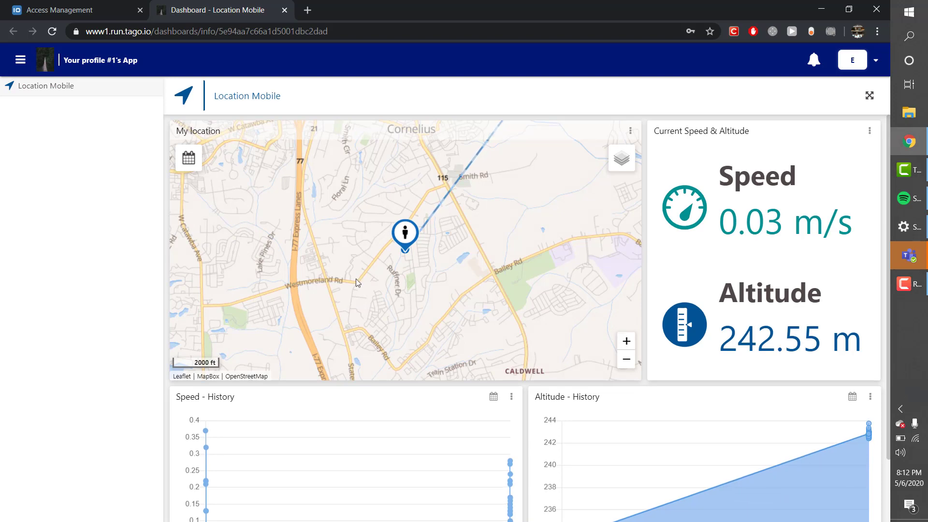
- Retarget Example Policy to Run users tagged level_one = supervisor
click(84, 9)
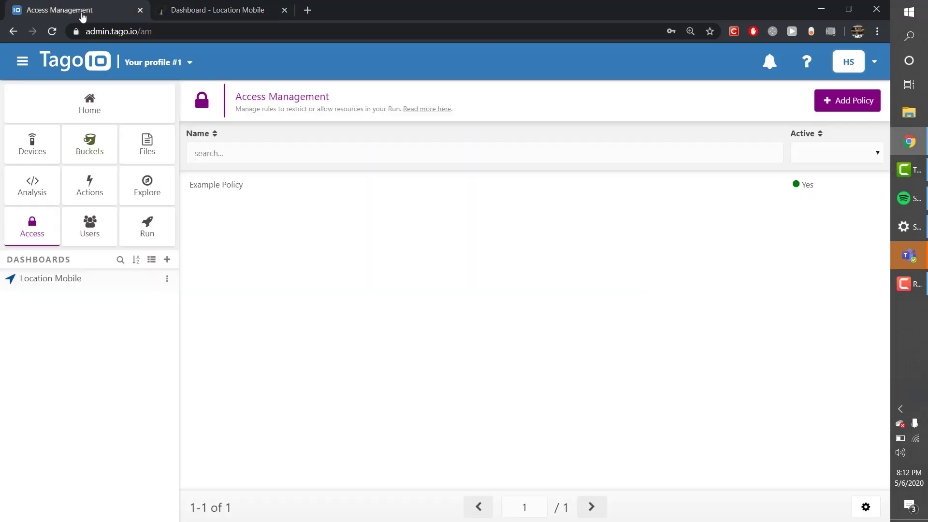
click(44, 232)
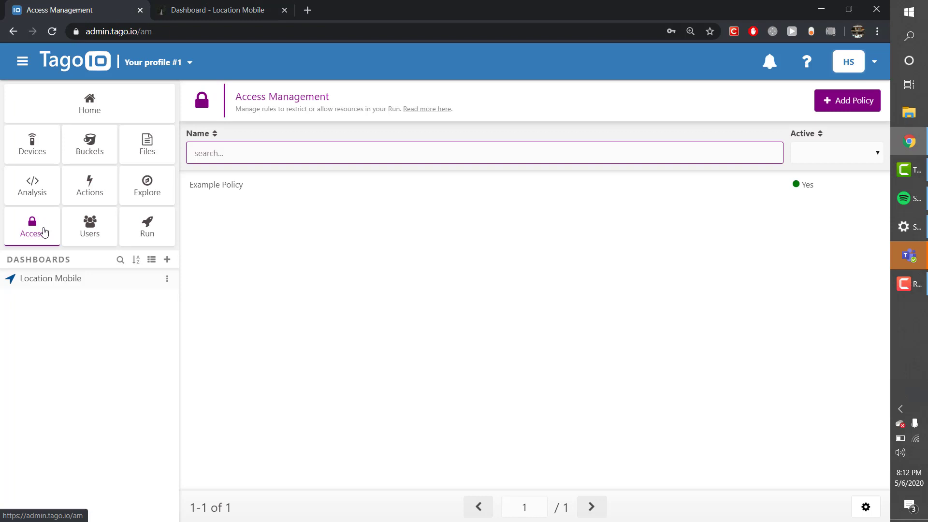
click(371, 189)
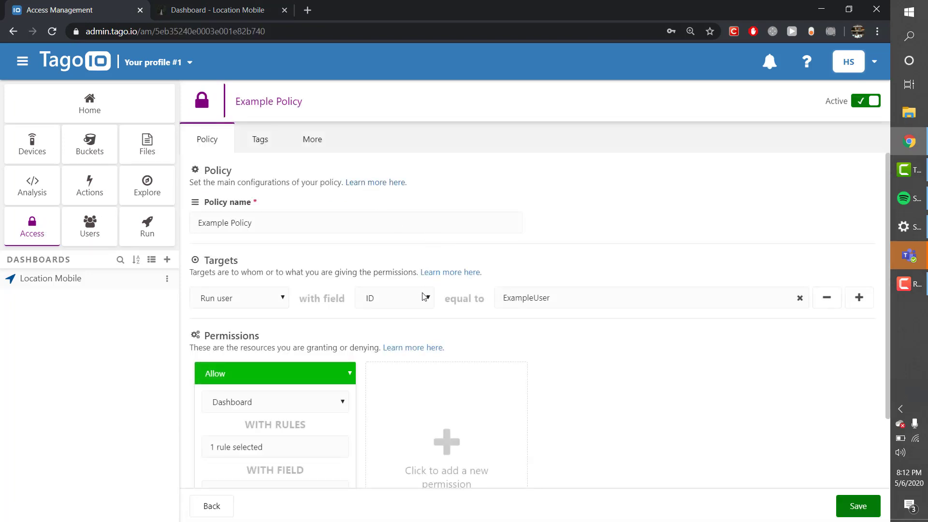
click(425, 296)
click(409, 325)
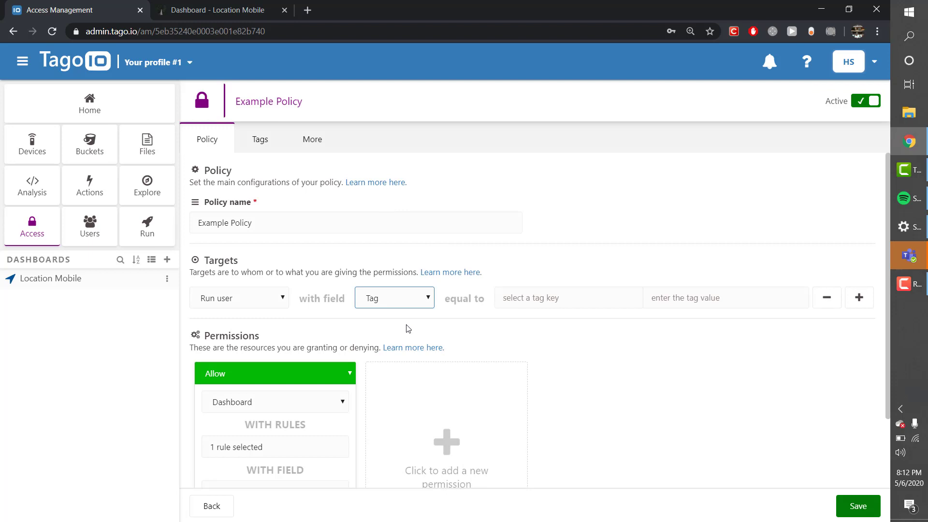
click(534, 302)
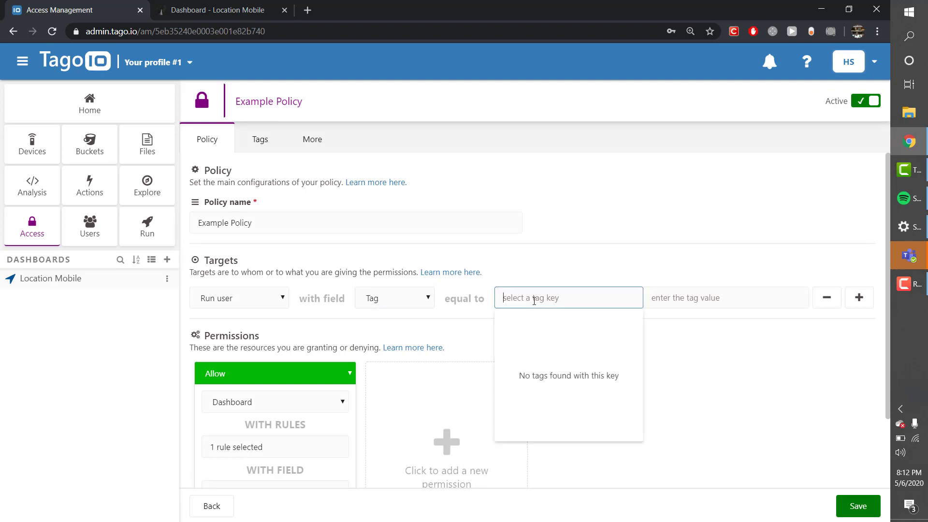
text(level_)
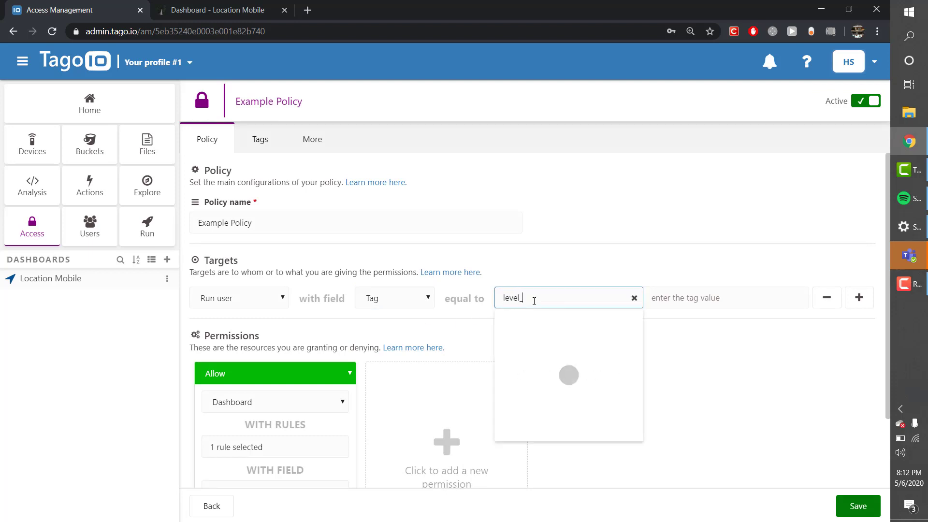
text(one)
click(694, 298)
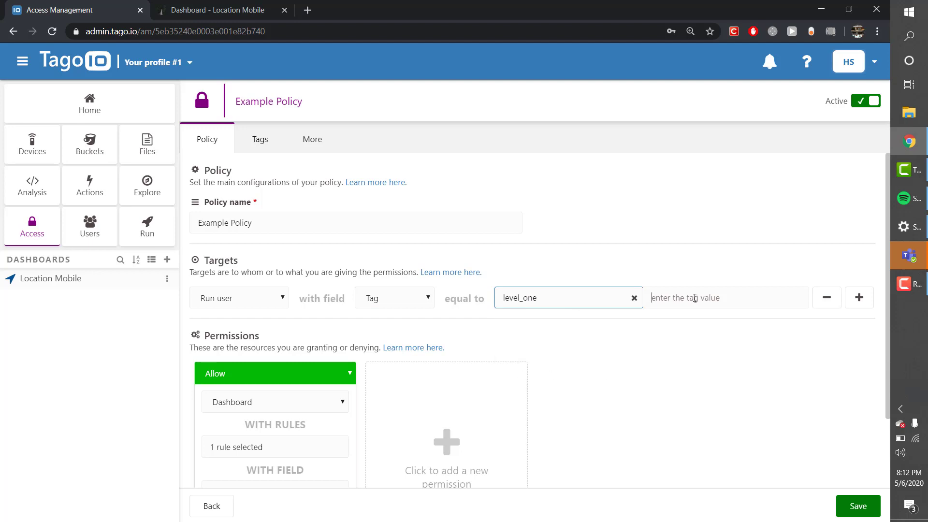
text(supervisor)
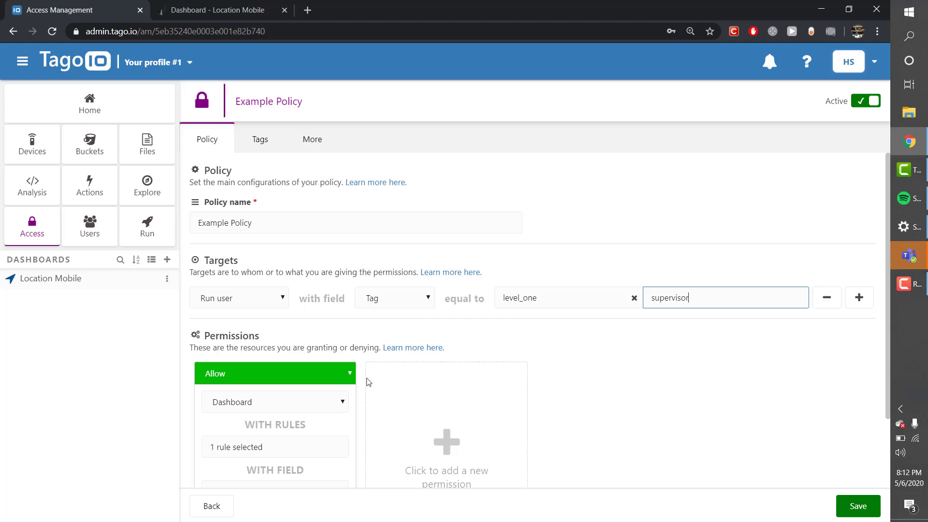
scroll(366, 382, down, 2)
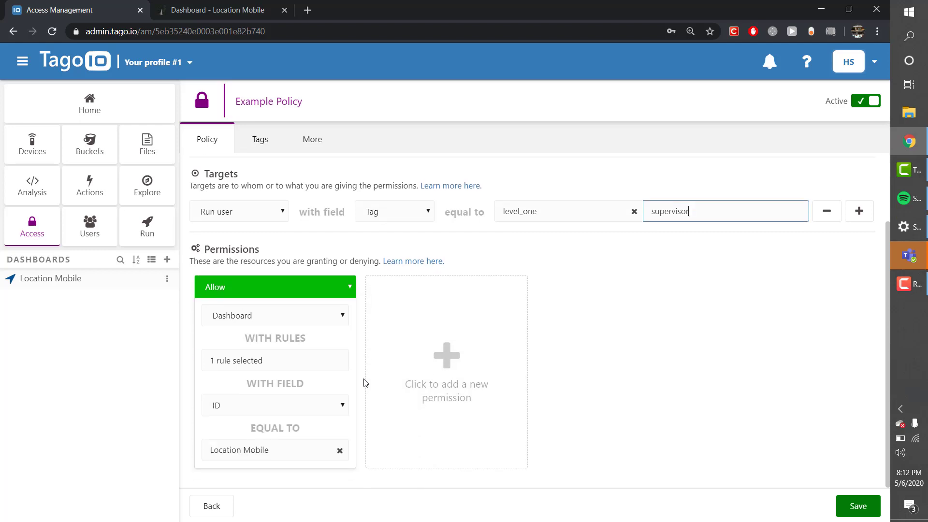
- Save and apply the policy changes, then return to the Location Mobile dashboard
click(857, 507)
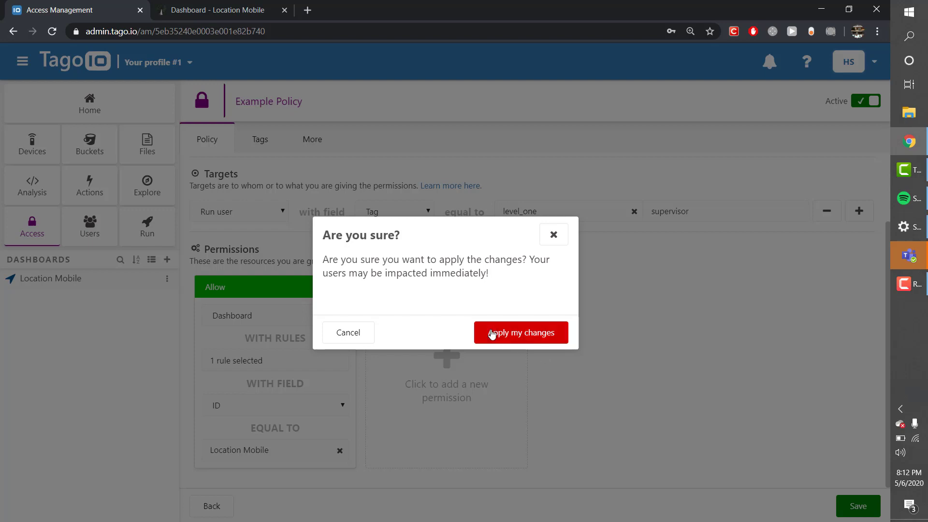
click(492, 333)
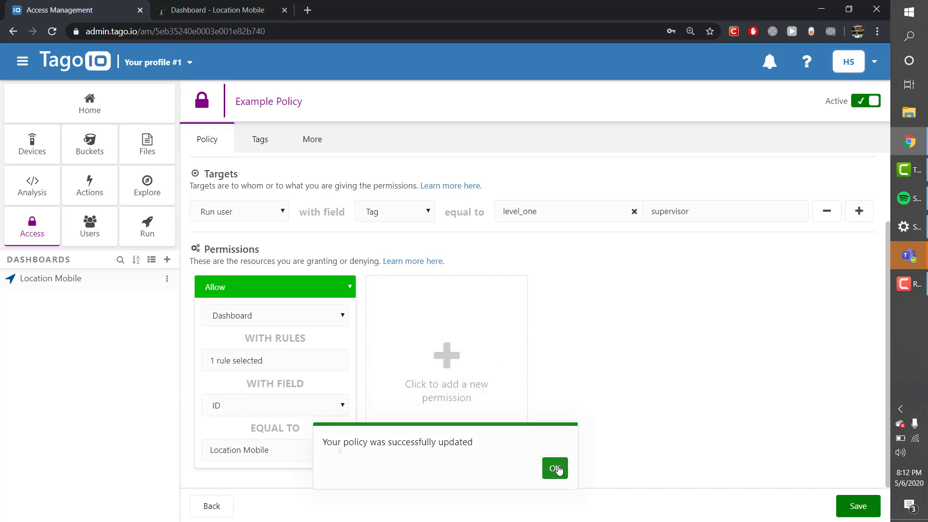
click(556, 468)
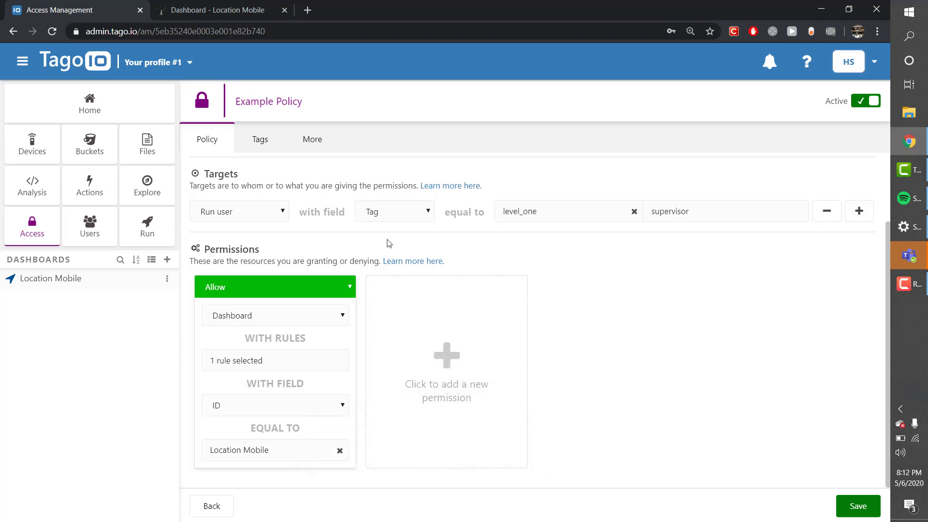
click(216, 13)
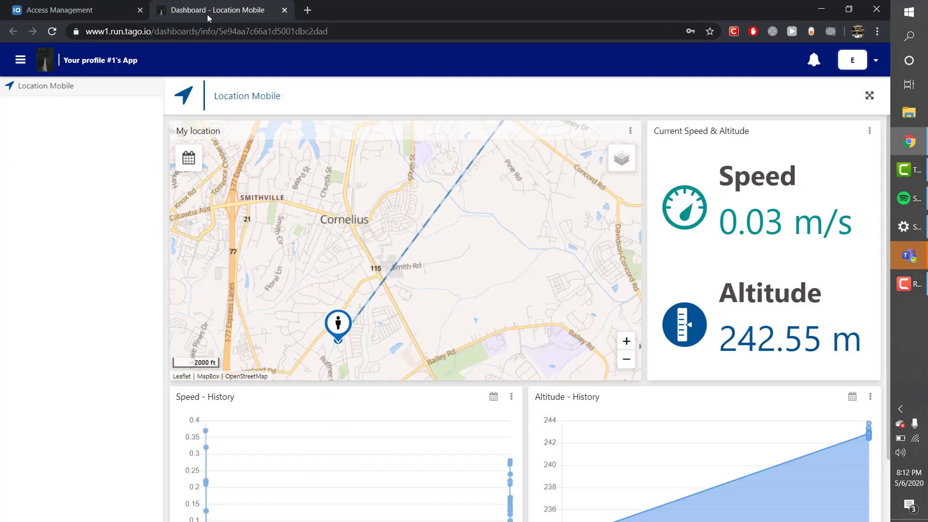
- Reload the dashboard, dismiss the 'Authorization denied' alert, and return to Access Management
click(53, 32)
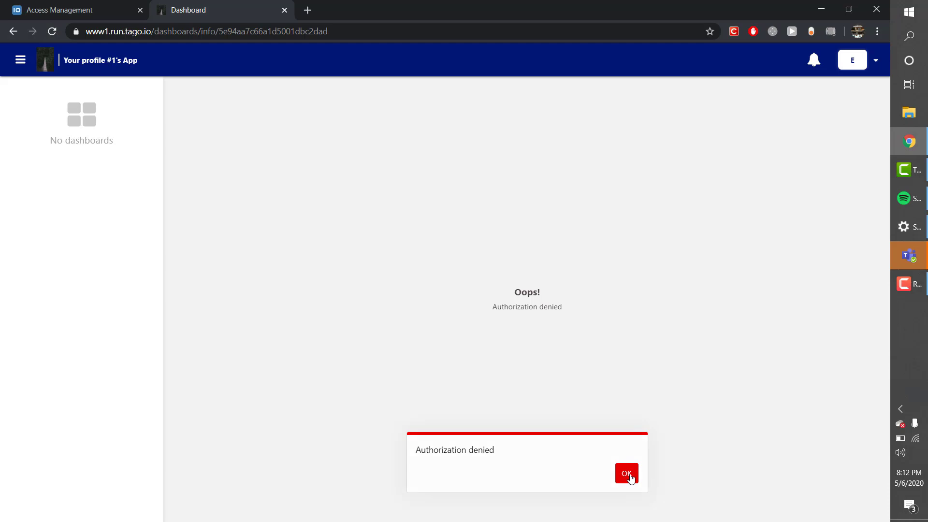
click(631, 478)
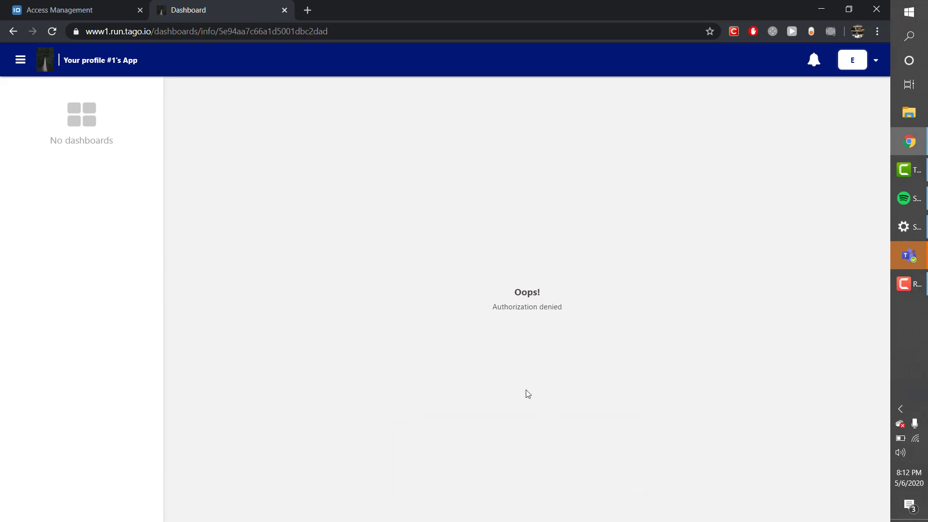
click(53, 11)
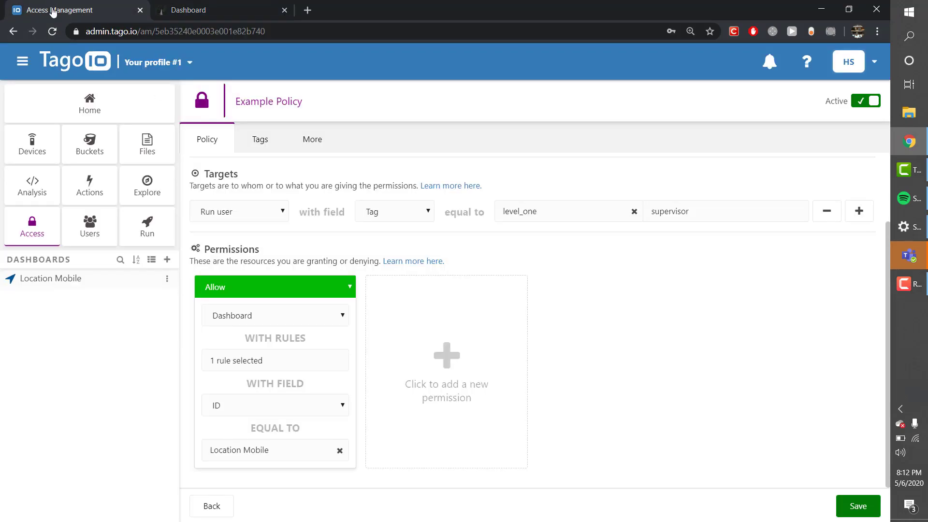
- Add tag level_one = supervisor to ExampleUser and save
click(96, 236)
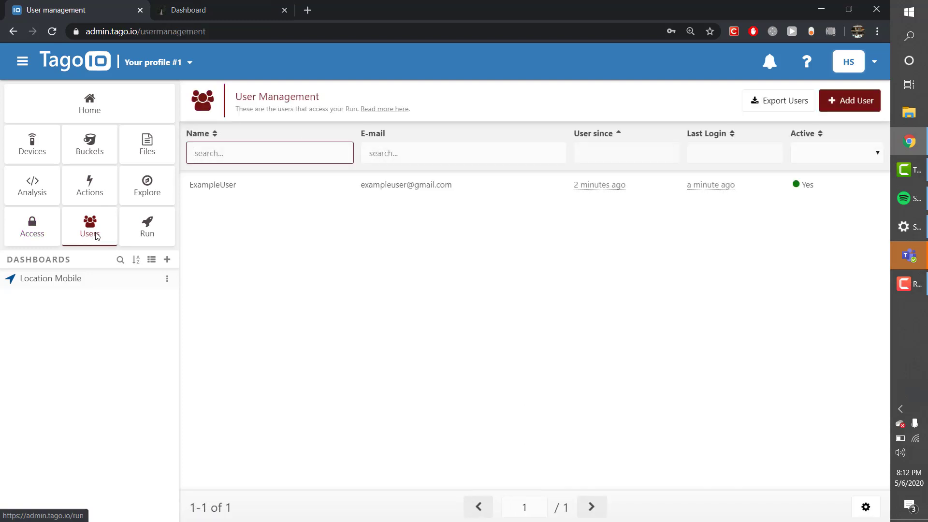
click(376, 192)
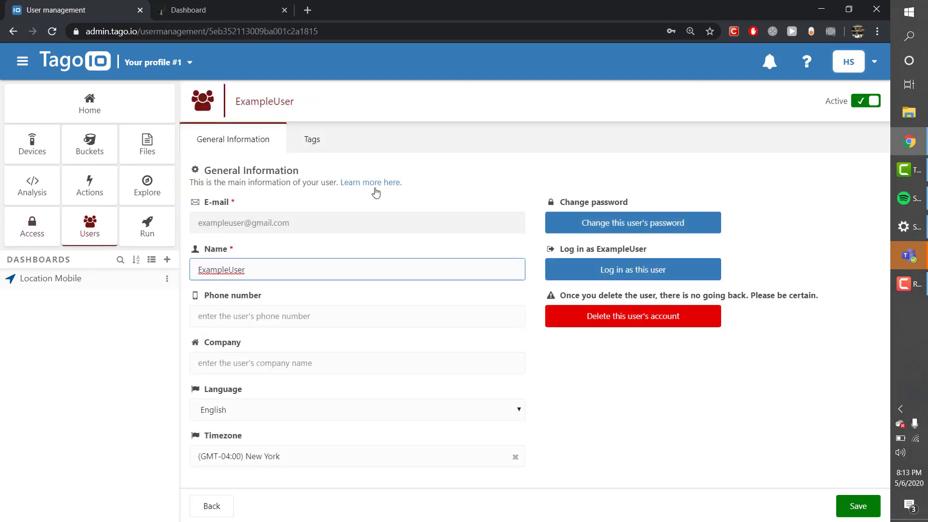
click(311, 144)
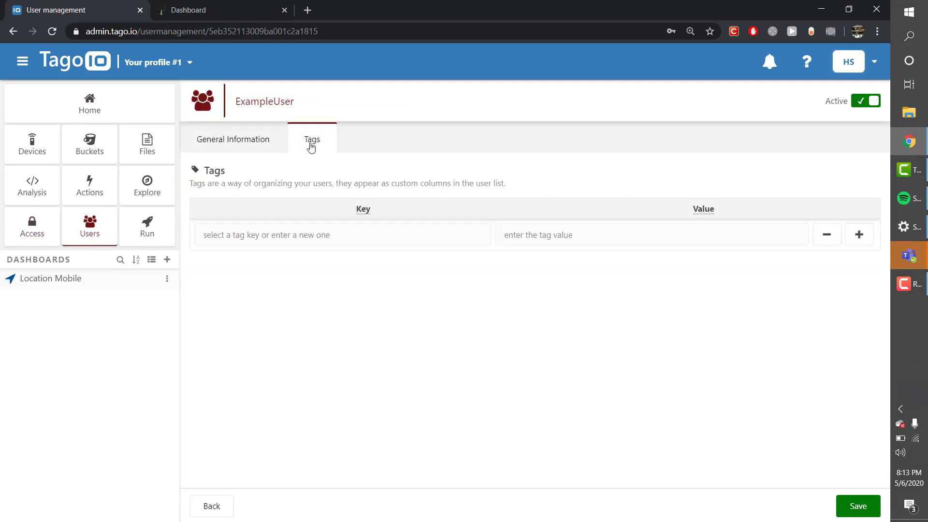
click(295, 236)
text(level_one)
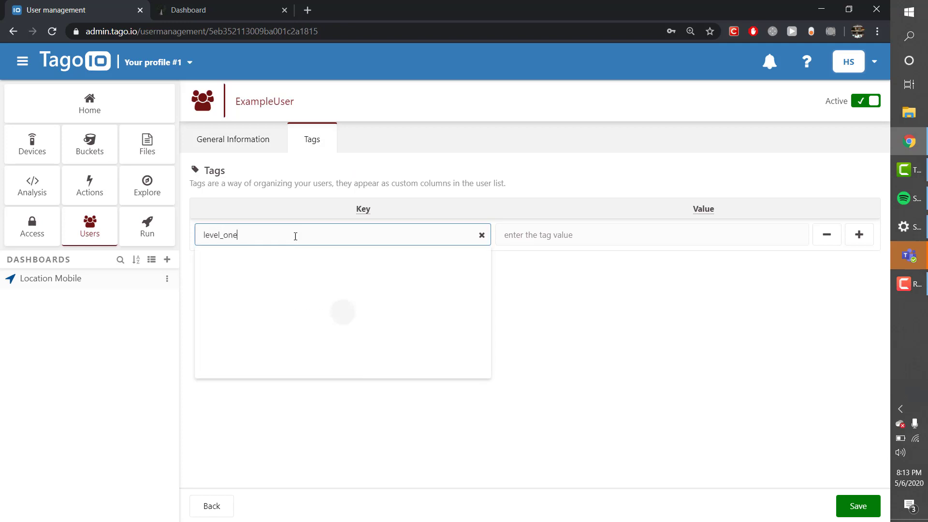
click(531, 234)
text(supervisor)
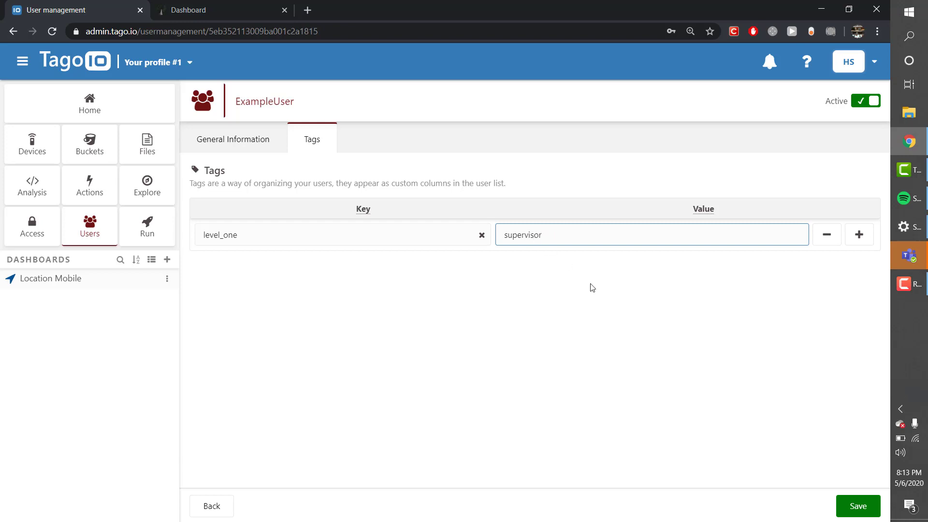
click(850, 508)
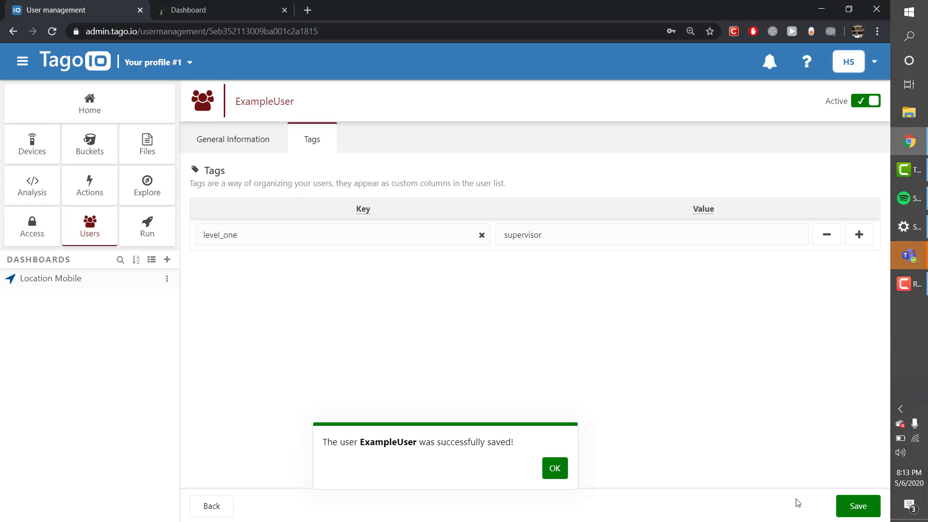
click(554, 469)
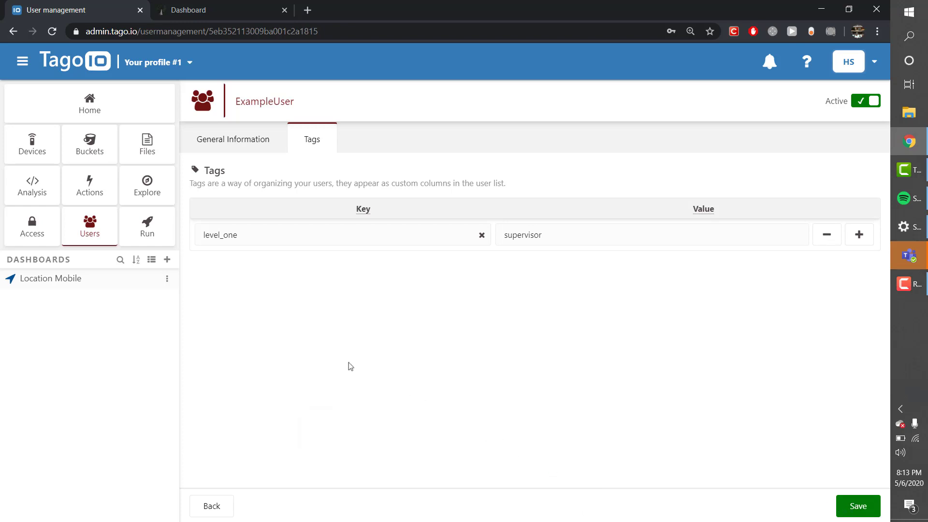
- Check the tag in the Run user list, then go back to the dashboard
click(85, 231)
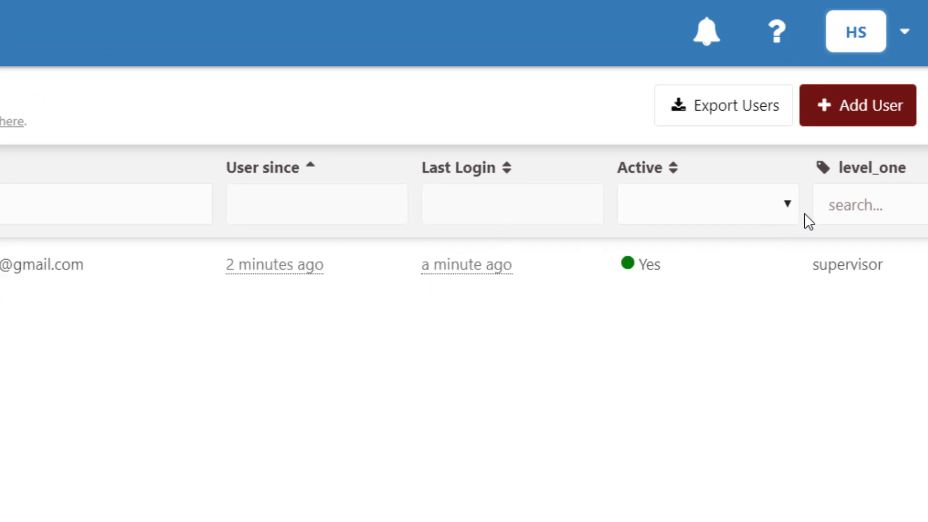
mouse_move(831, 168)
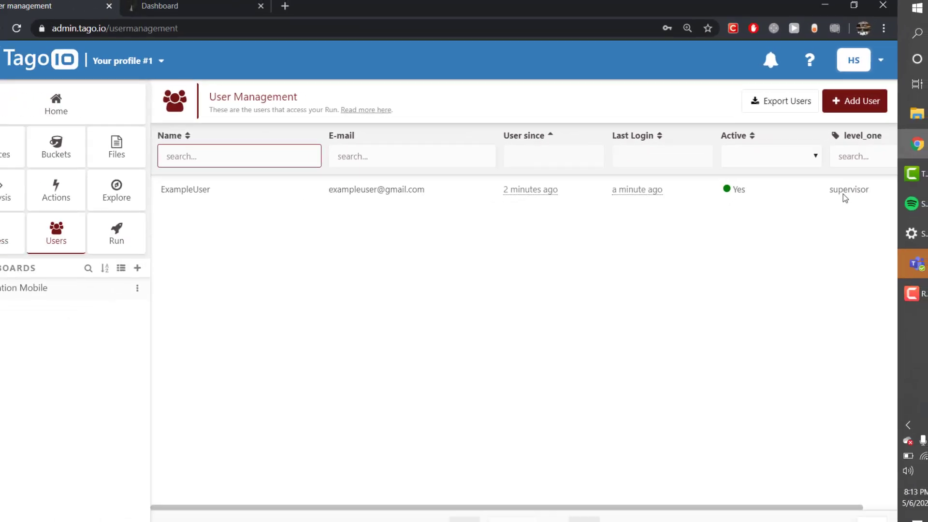
click(182, 6)
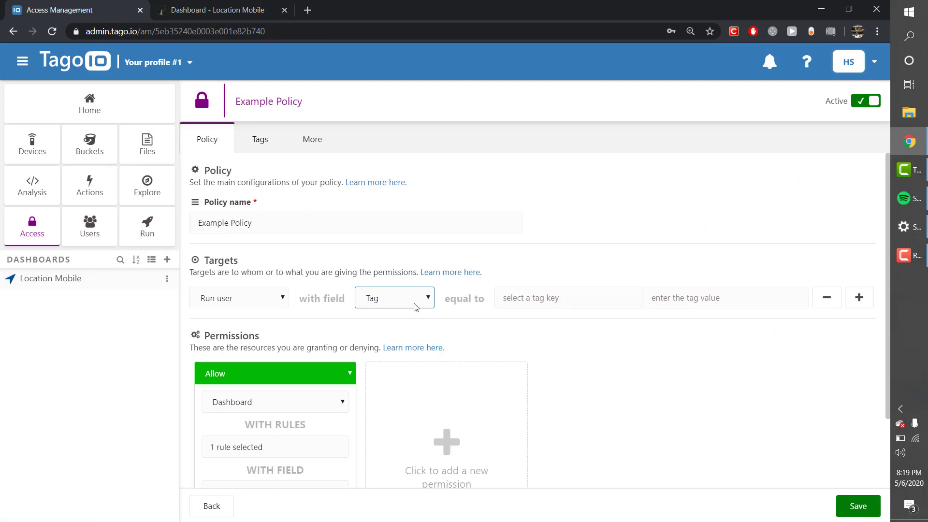
- Switch Example Policy's user target from the level_one tag to Any, accepting the warning
click(414, 305)
click(411, 337)
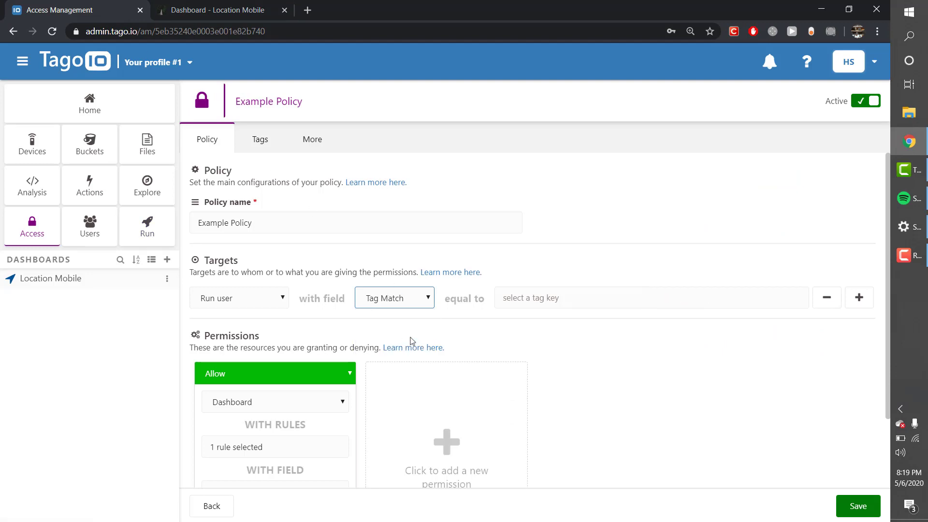
click(545, 306)
click(545, 322)
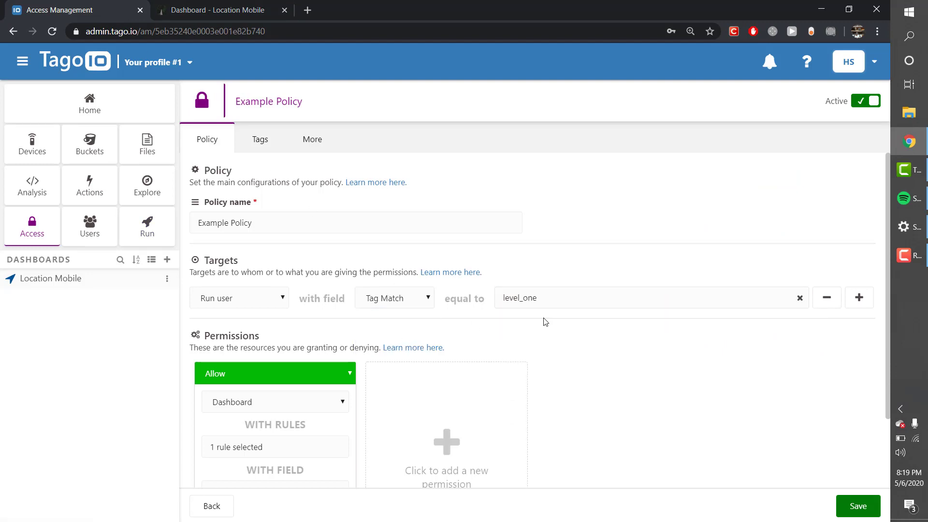
click(395, 298)
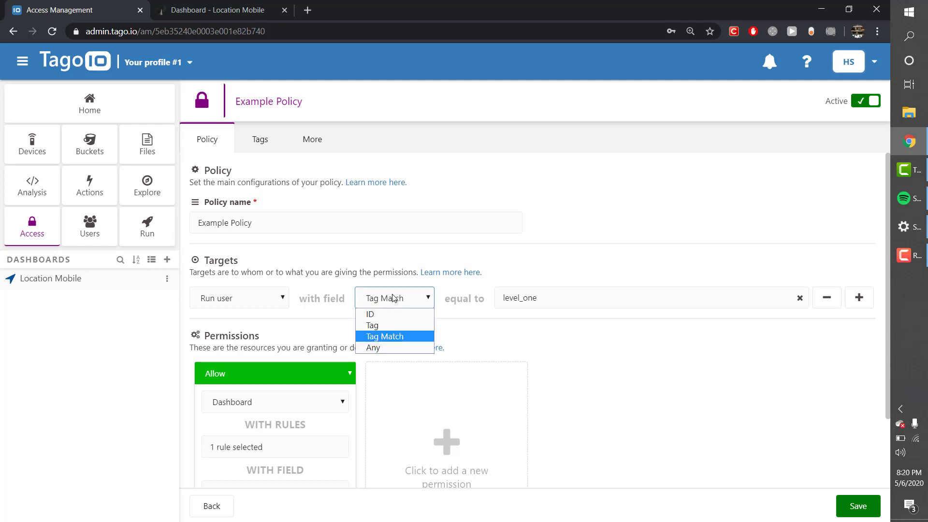
click(370, 348)
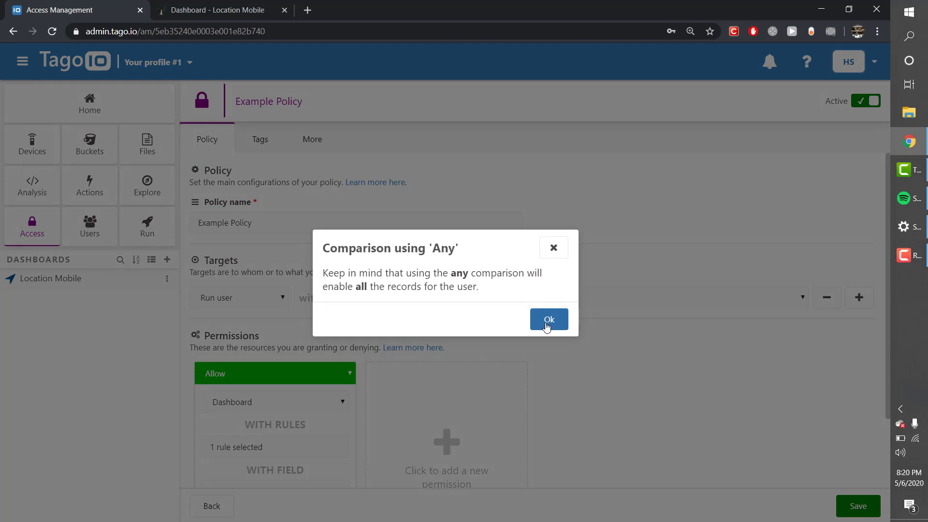
click(546, 328)
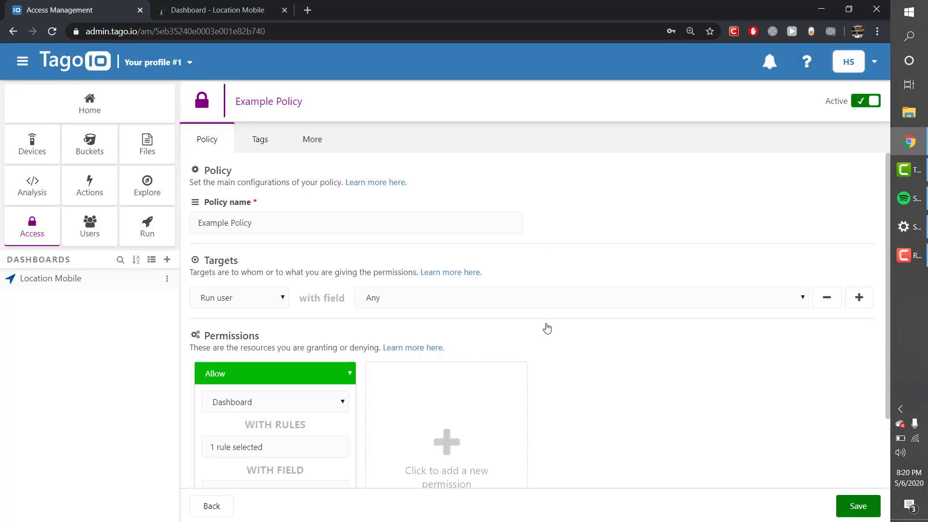